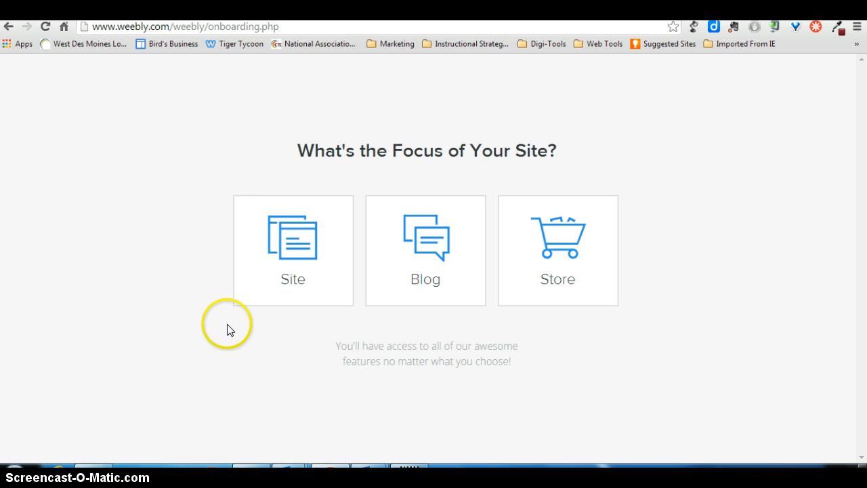
Choose Site as the focus and pick the first theme with the dark seascape header.
click(295, 276)
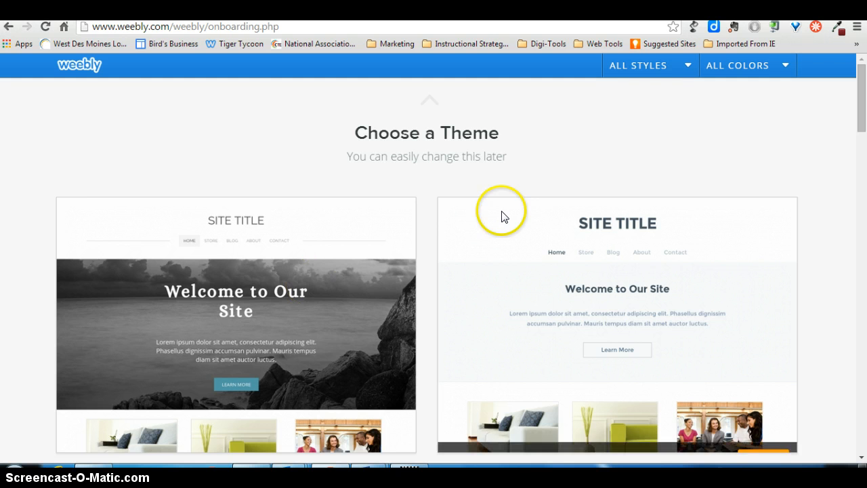
mouse_move(866, 101)
mouse_down()
mouse_move(864, 279)
mouse_move(864, 115)
mouse_up()
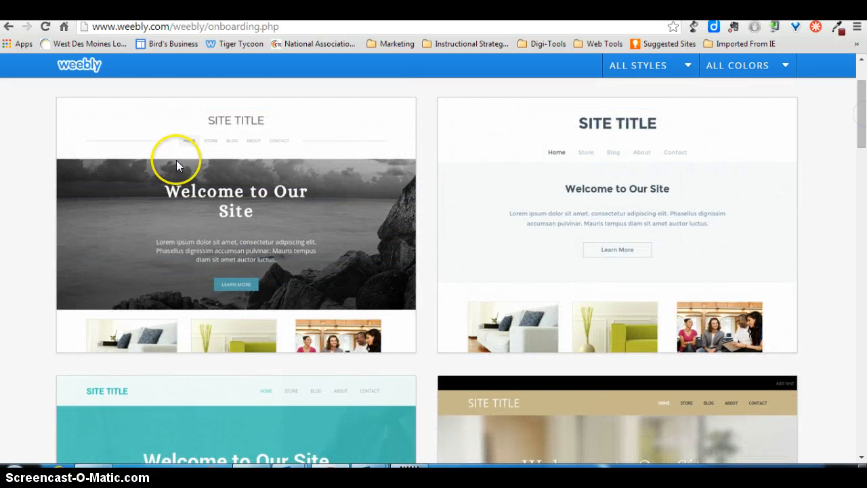
mouse_move(211, 206)
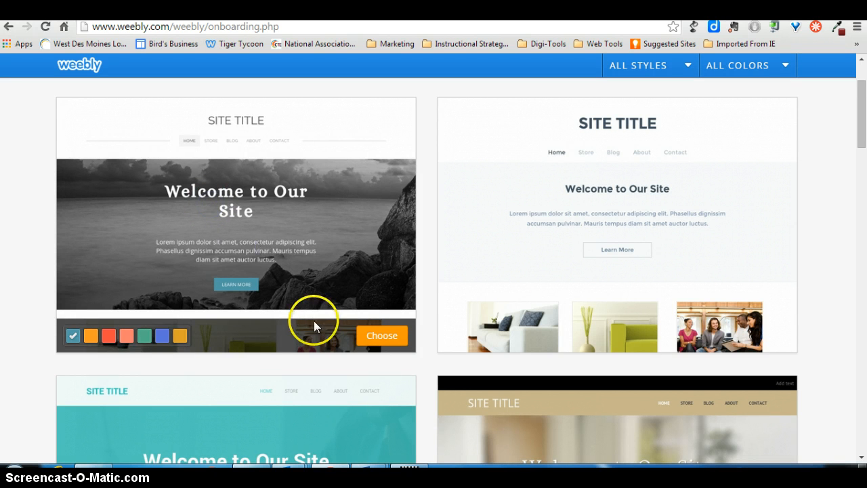
click(392, 336)
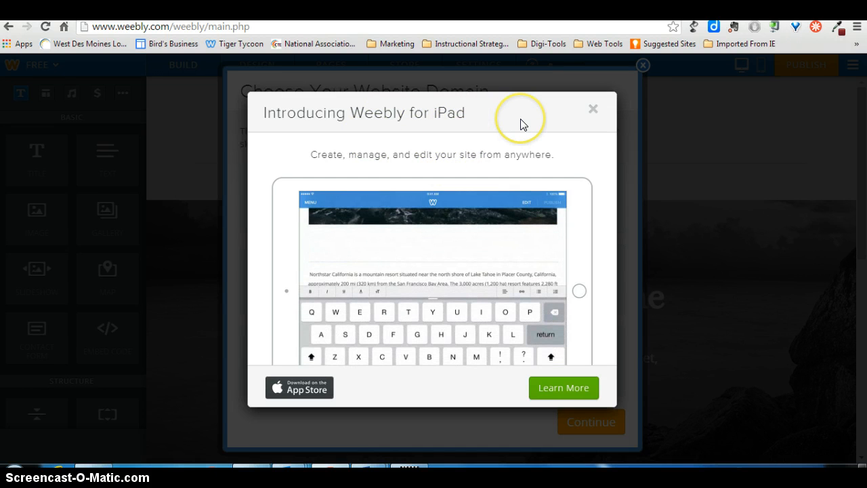
Dismiss the iPad introduction, reserve the Weebly subdomain birdportfolio, and start building the site.
click(594, 113)
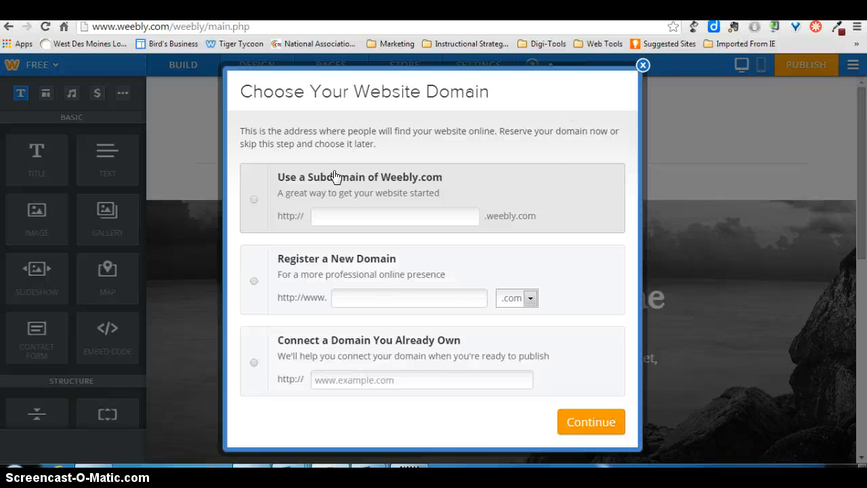
click(254, 200)
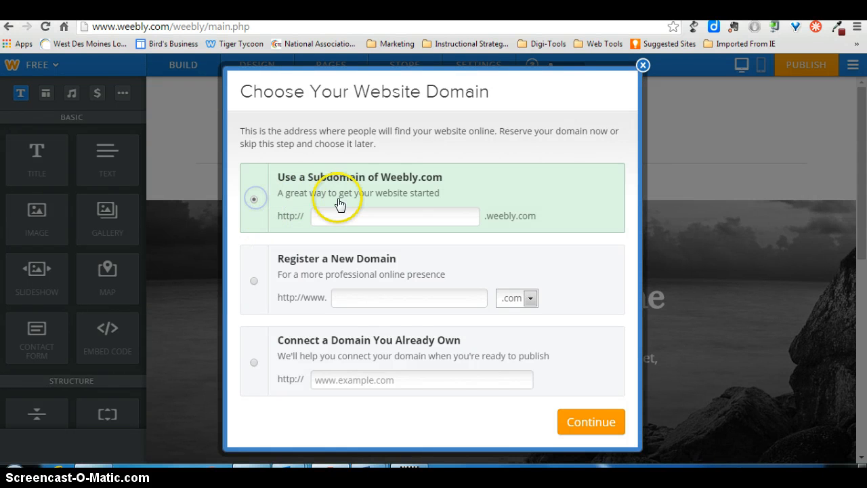
click(320, 216)
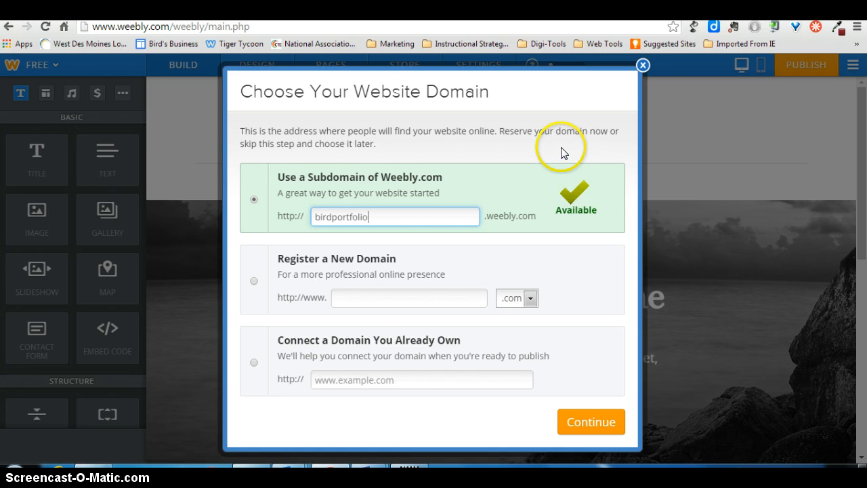
click(613, 191)
click(420, 236)
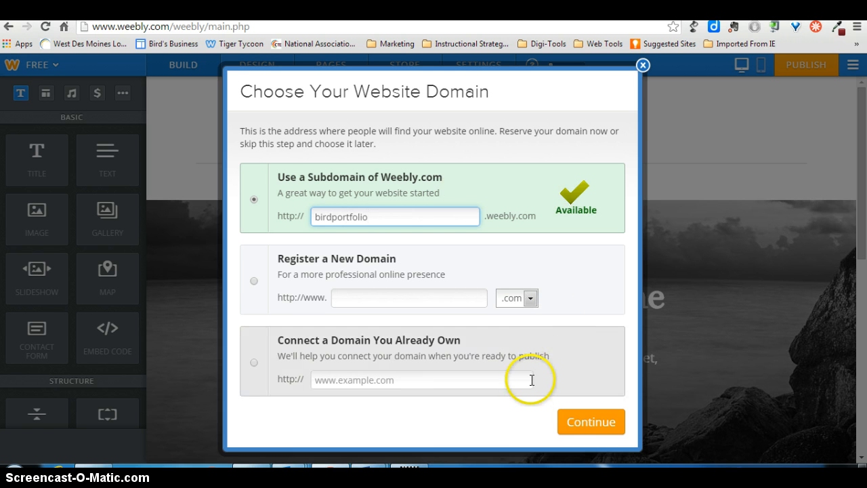
click(612, 423)
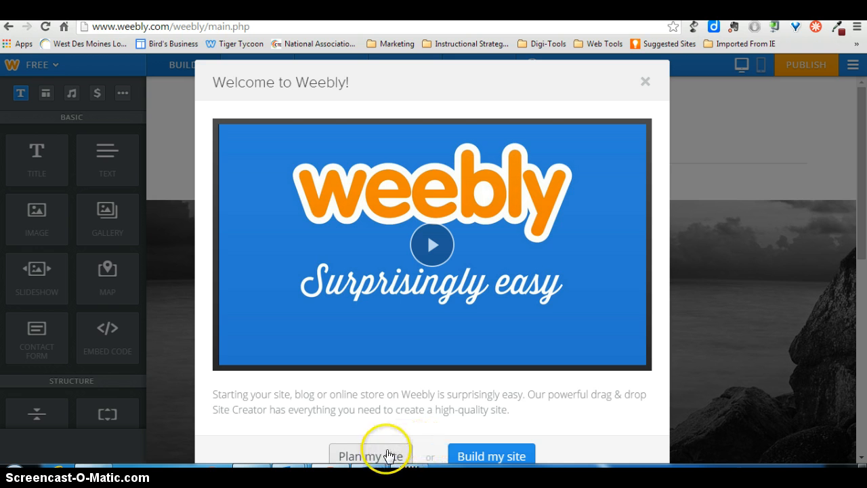
click(496, 456)
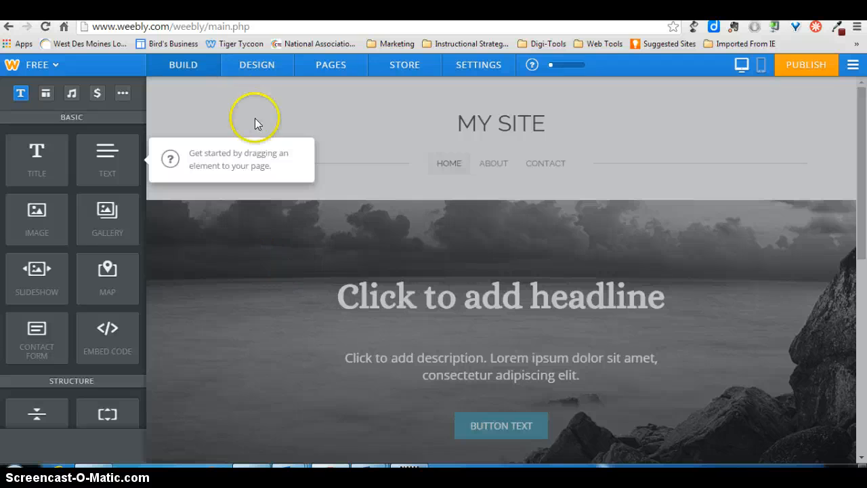
click(188, 160)
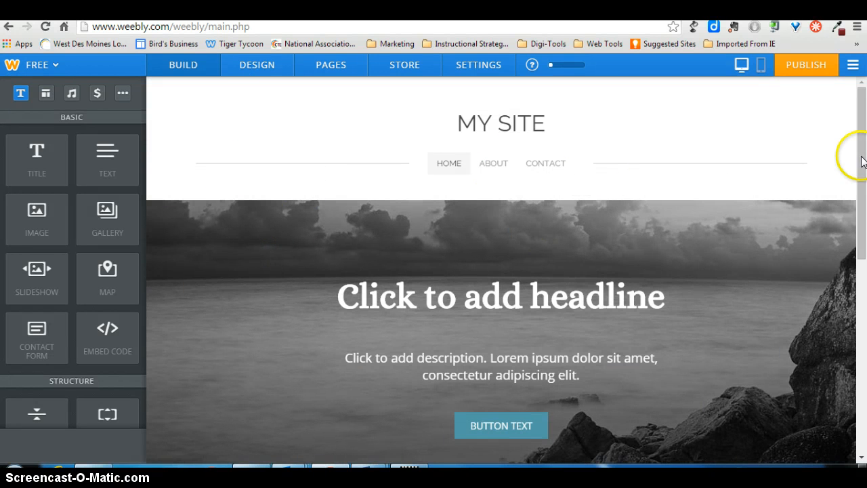
Rename the Home page as History in the site's page settings.
drag(862, 153, 865, 179)
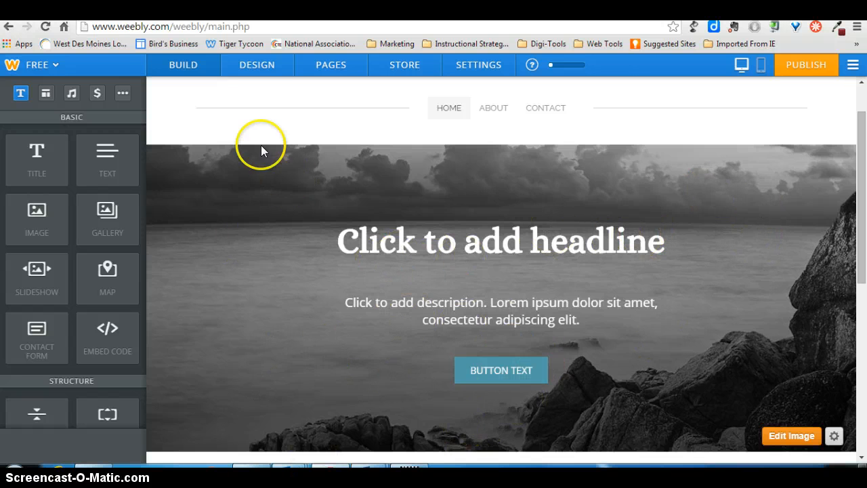
click(262, 66)
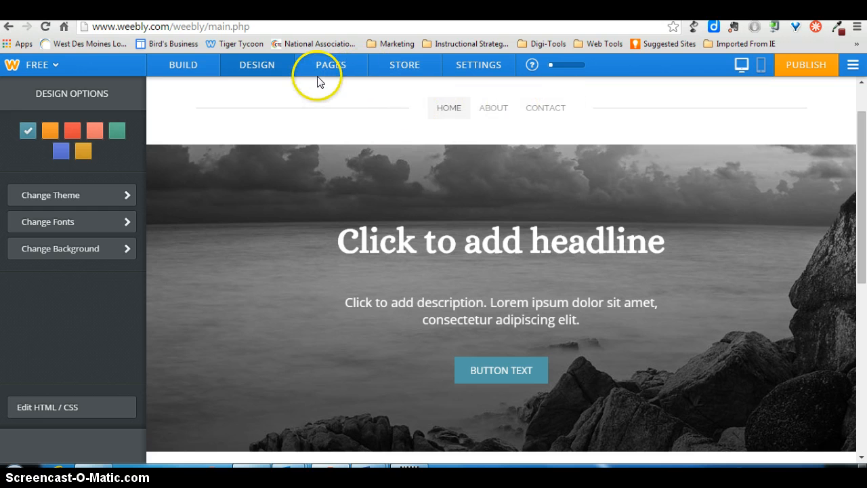
click(338, 70)
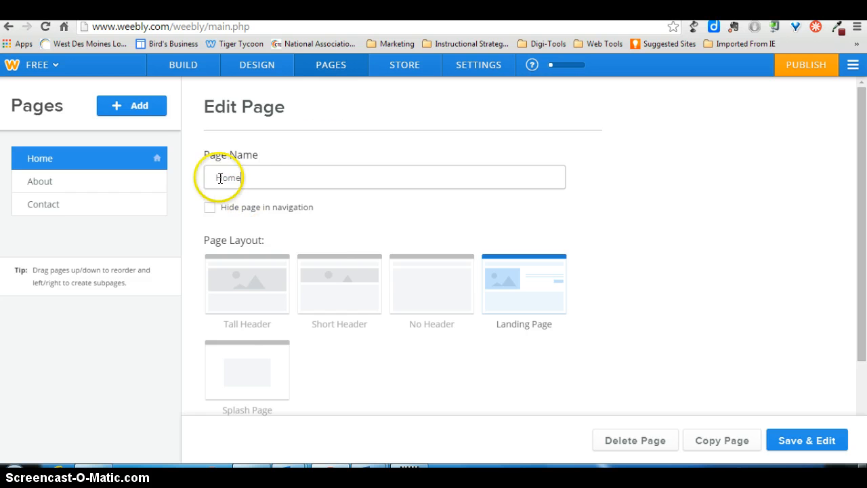
drag(247, 177, 212, 178)
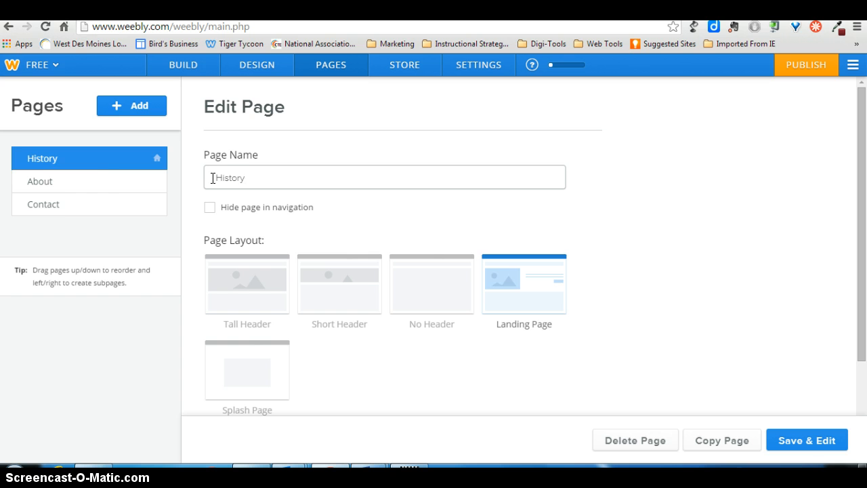
click(120, 182)
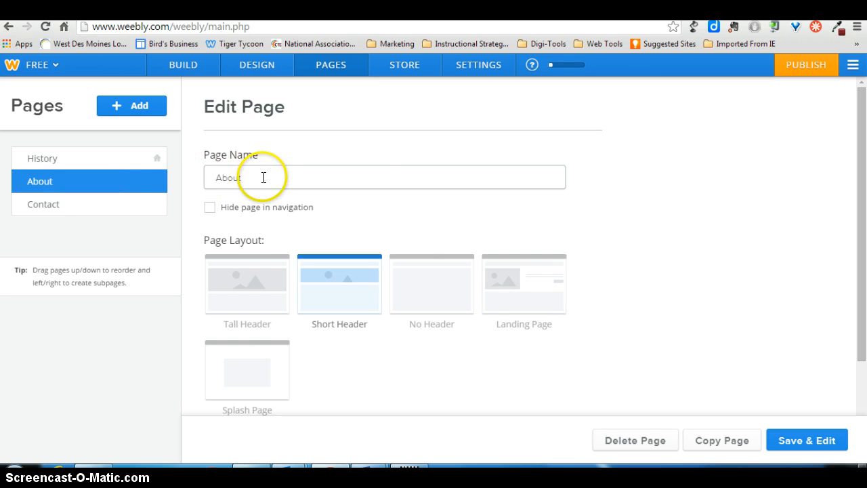
drag(264, 177, 195, 176)
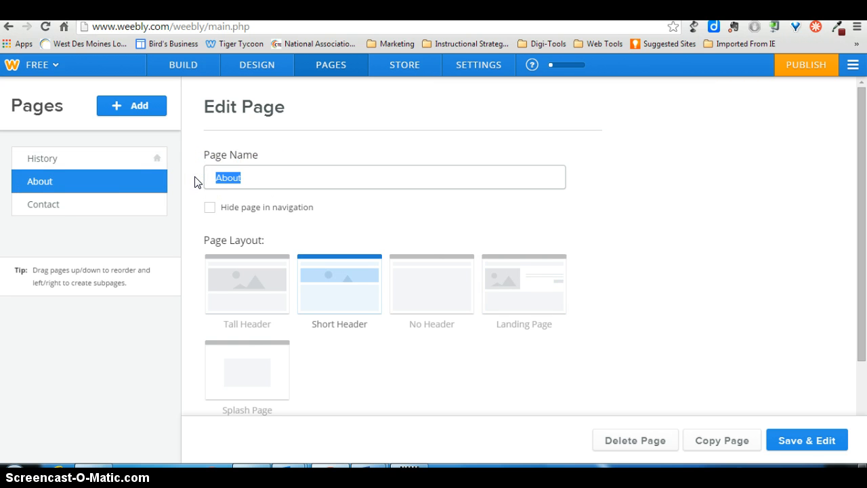
click(112, 201)
Add two new untitled pages to the site and move one of them directly below the History page.
click(122, 107)
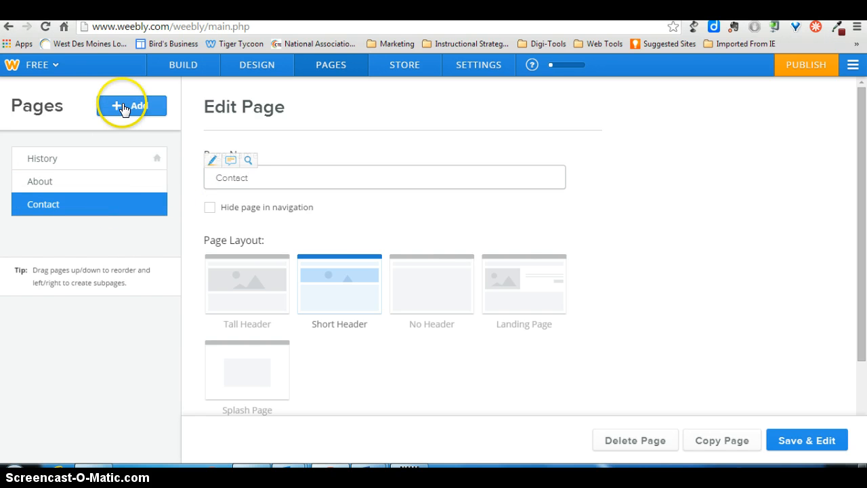
click(122, 145)
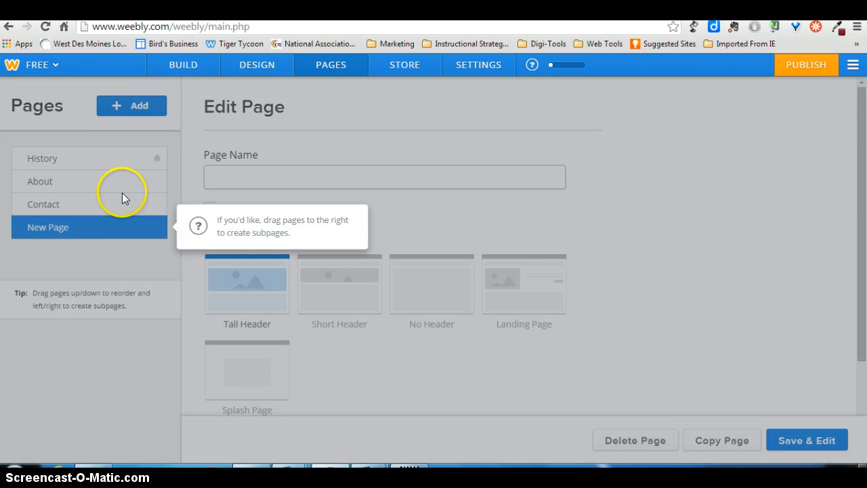
click(134, 106)
click(134, 106)
click(125, 145)
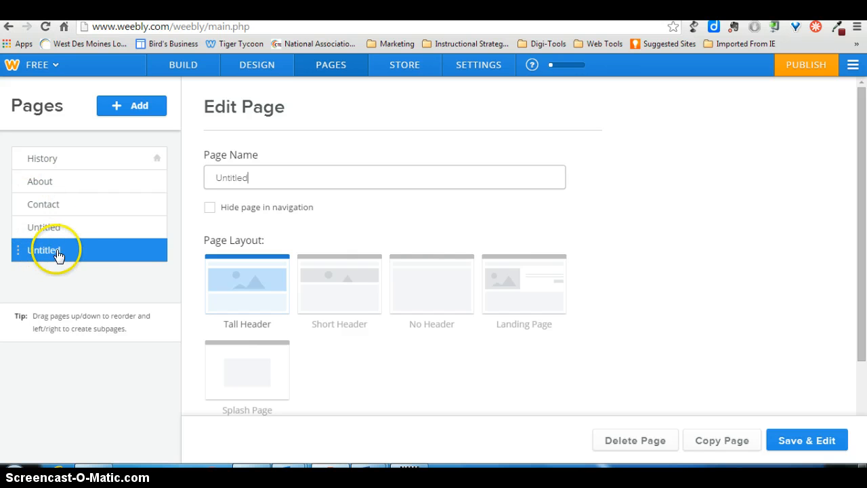
drag(59, 251, 61, 181)
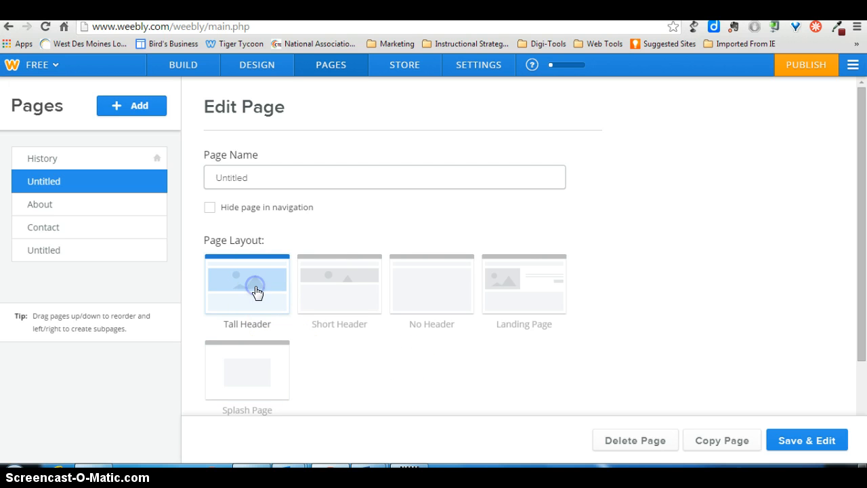
Try the Short Header, No Header and Landing Page layouts on the untitled page below History, and return it to Tall Header.
click(342, 296)
click(445, 291)
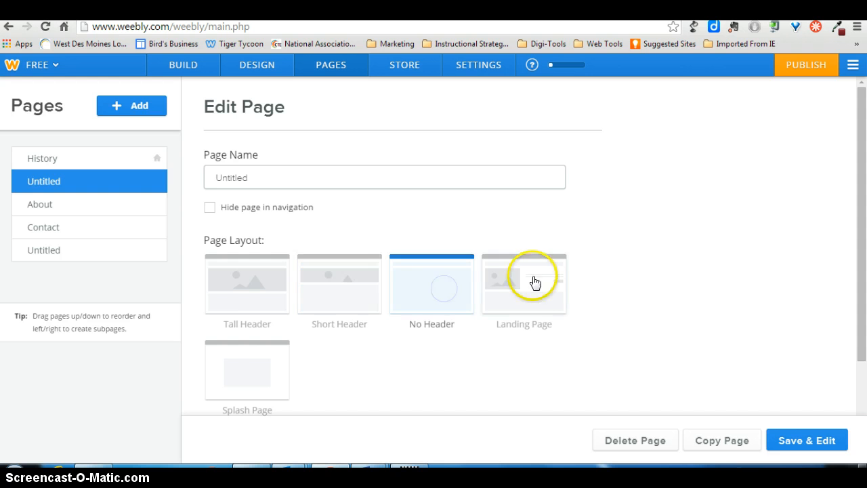
click(534, 282)
click(232, 284)
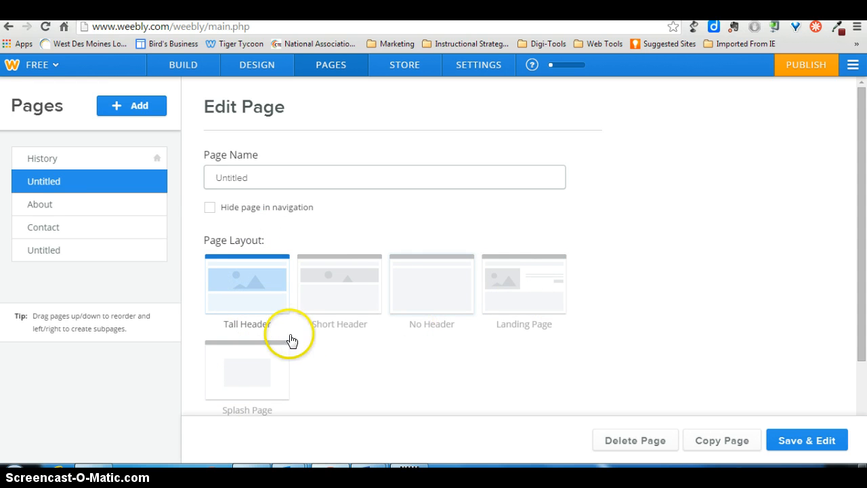
Save the page settings and open the History page for building.
click(105, 159)
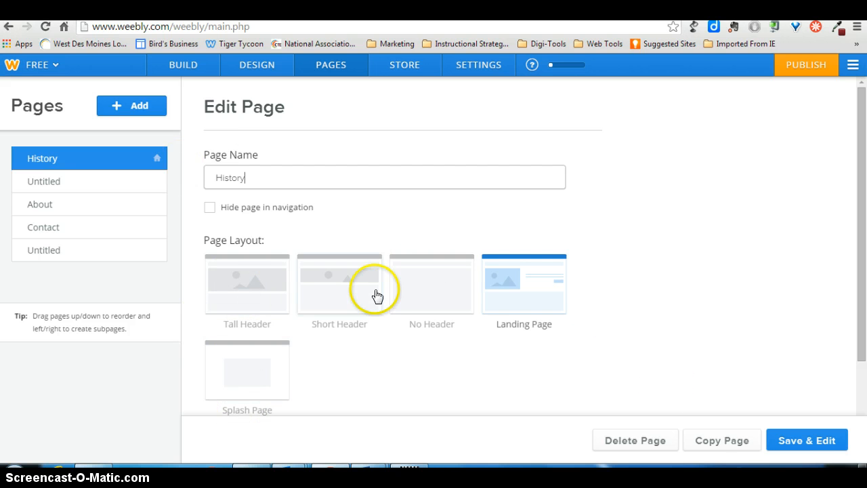
click(808, 441)
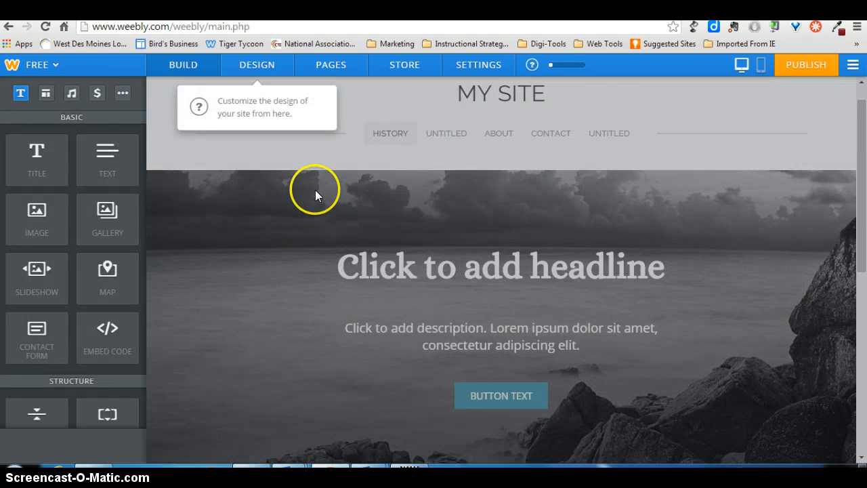
click(192, 65)
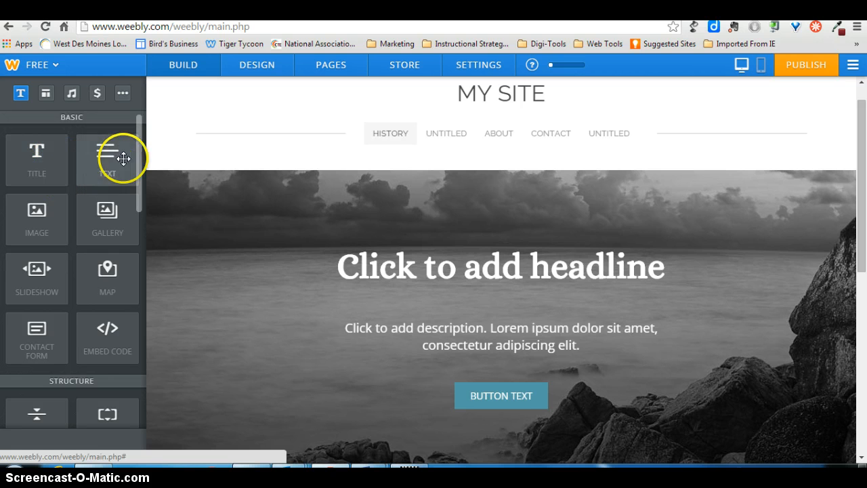
Look through the available page elements, from the basic, structure and media ones to the commerce and additional ones.
drag(139, 150, 149, 232)
click(37, 227)
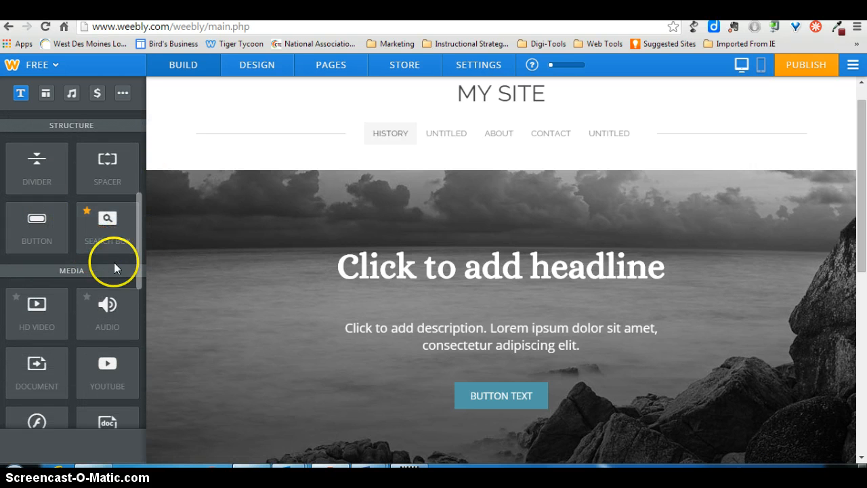
scroll(141, 244, down, 2)
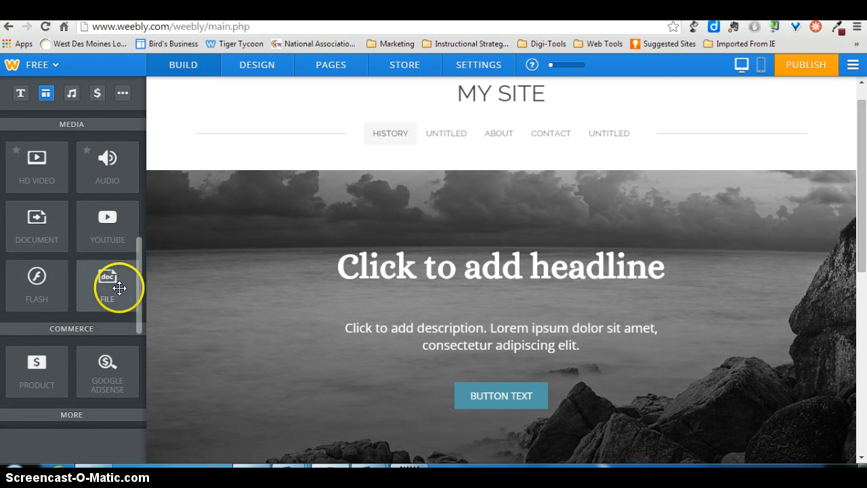
drag(138, 275, 138, 368)
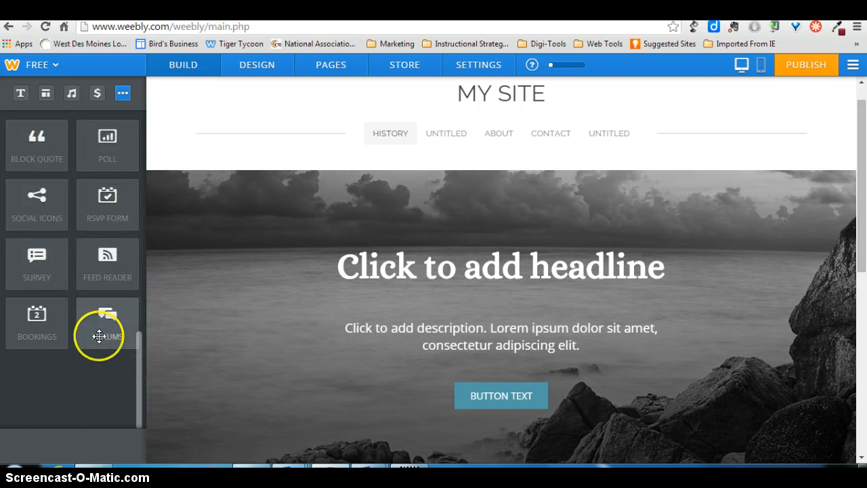
drag(139, 377, 153, 133)
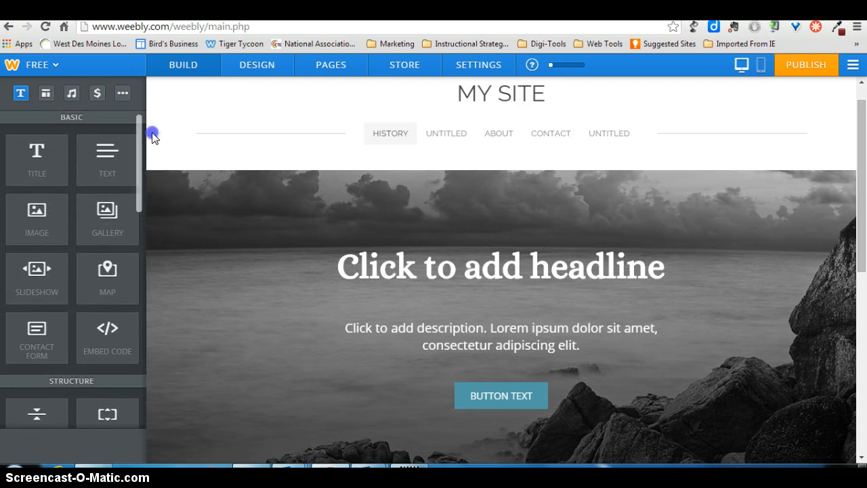
Add a title element to the content area below the header image, reading "ABOUT ME".
drag(854, 204, 861, 337)
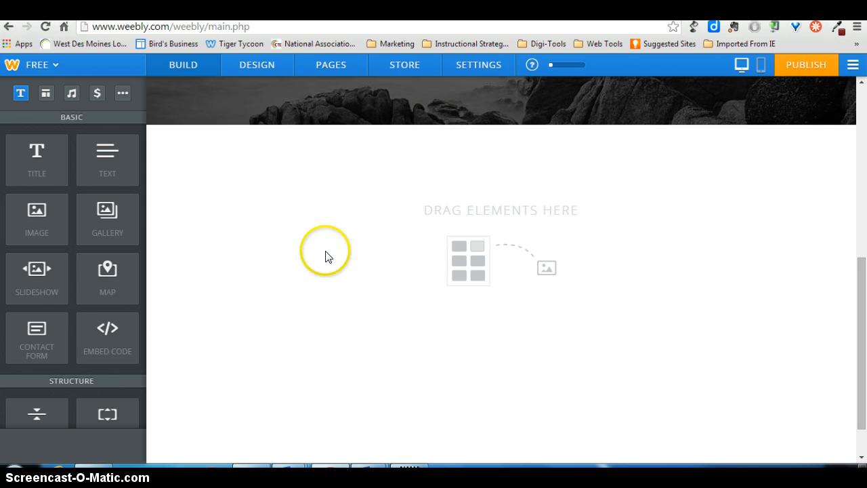
drag(39, 160, 271, 152)
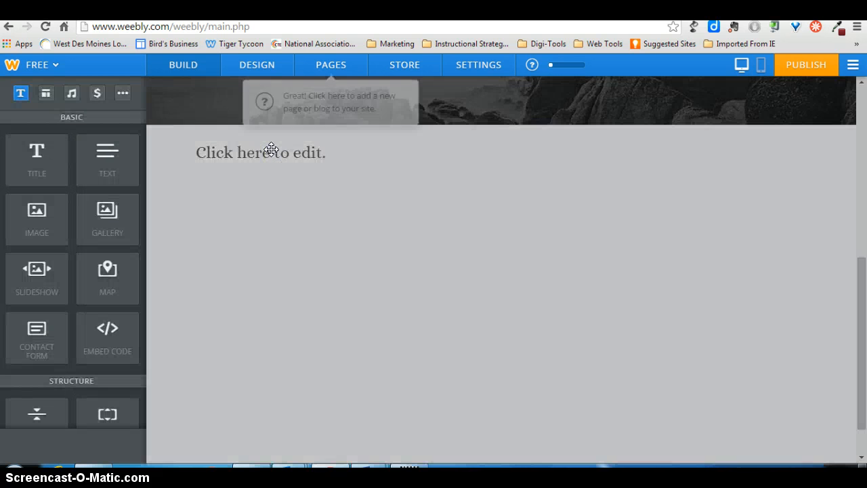
click(266, 150)
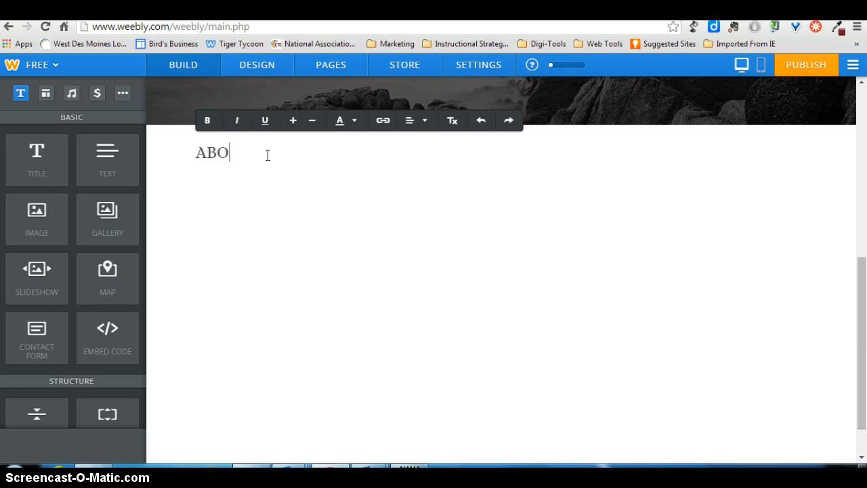
text(ABOUT ME)
Add a text element below the ABOUT ME title, reading "All about me. . .Here it is and so on.".
drag(99, 161, 235, 201)
click(257, 184)
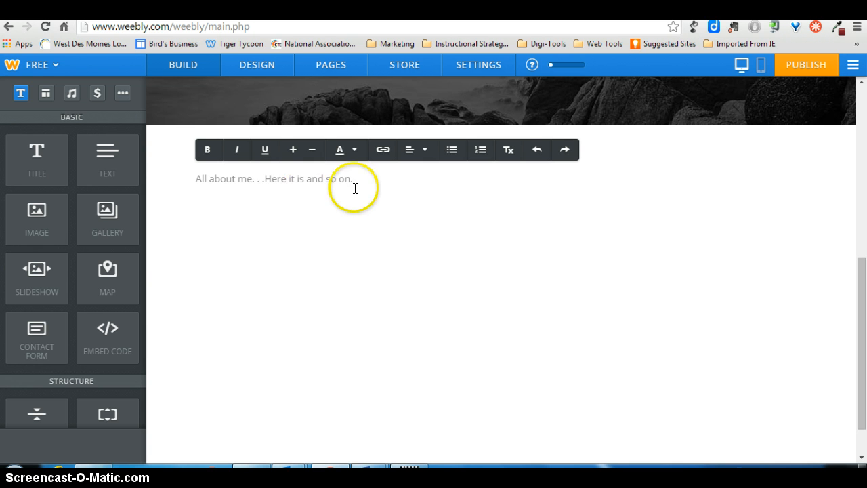
drag(357, 181, 223, 192)
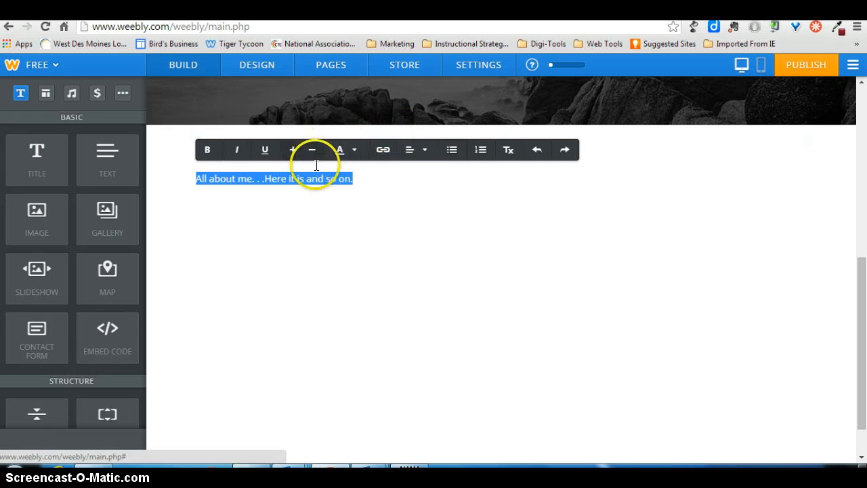
click(252, 178)
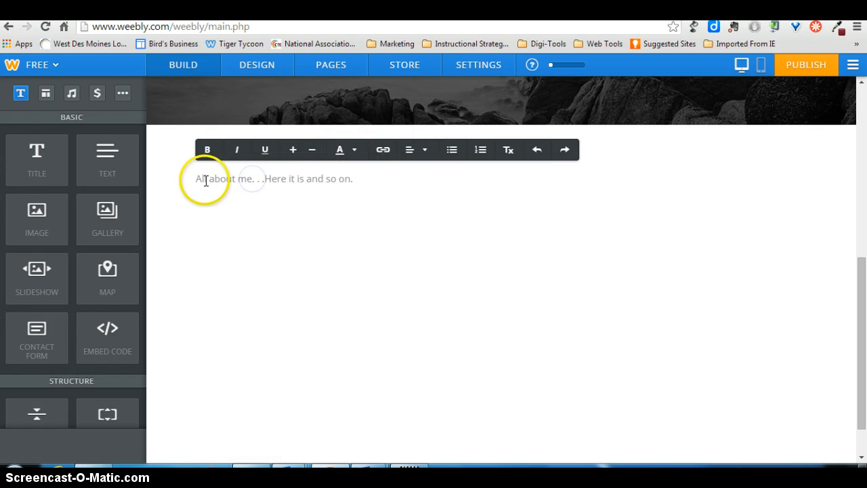
click(387, 150)
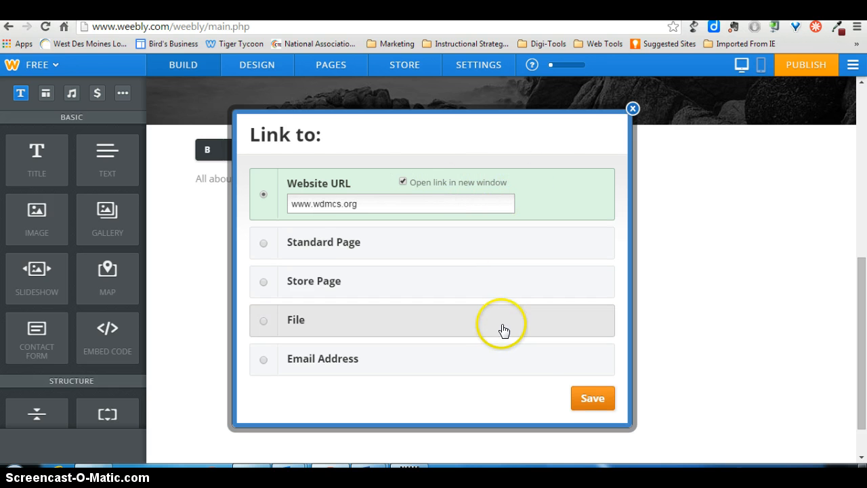
click(593, 399)
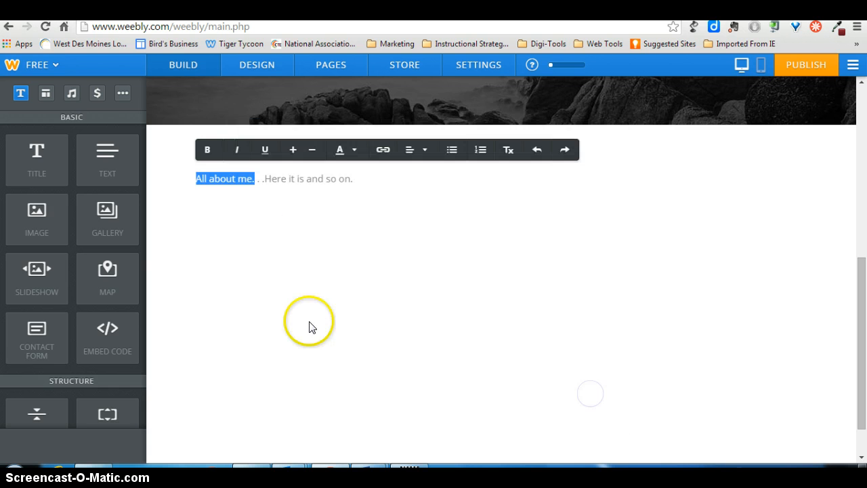
click(361, 176)
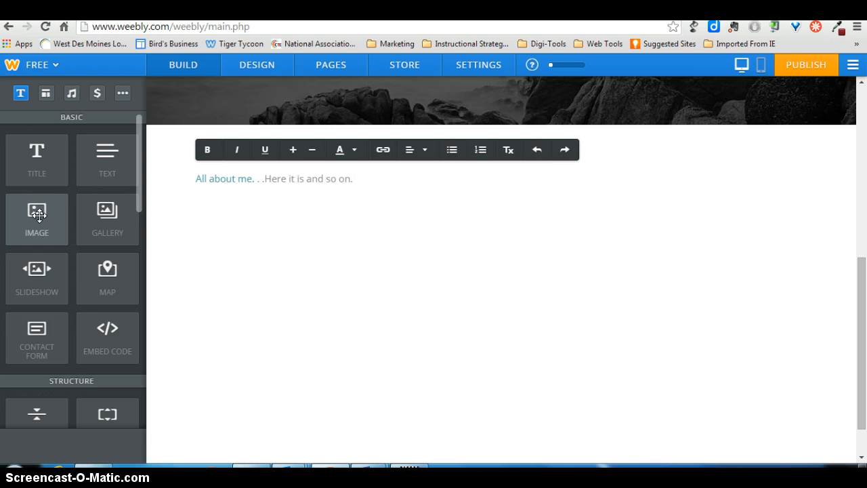
Place an image element to the right of the About Me text and a new title element below them.
drag(39, 216, 824, 184)
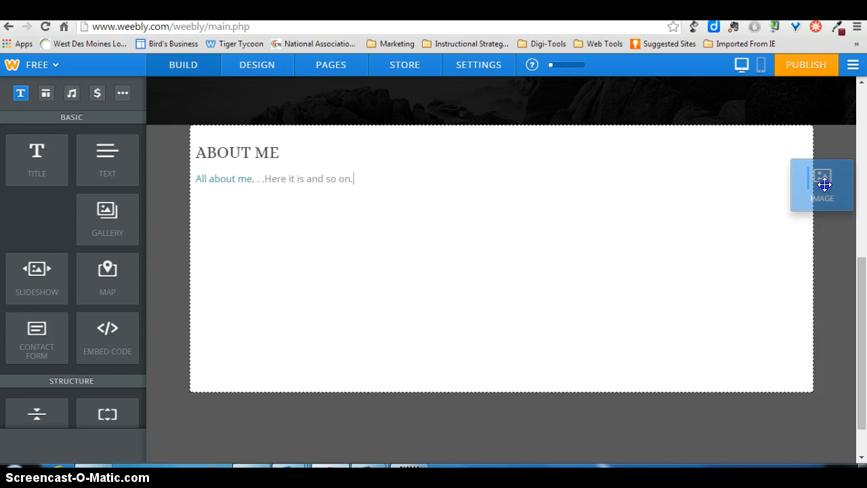
drag(825, 183, 828, 184)
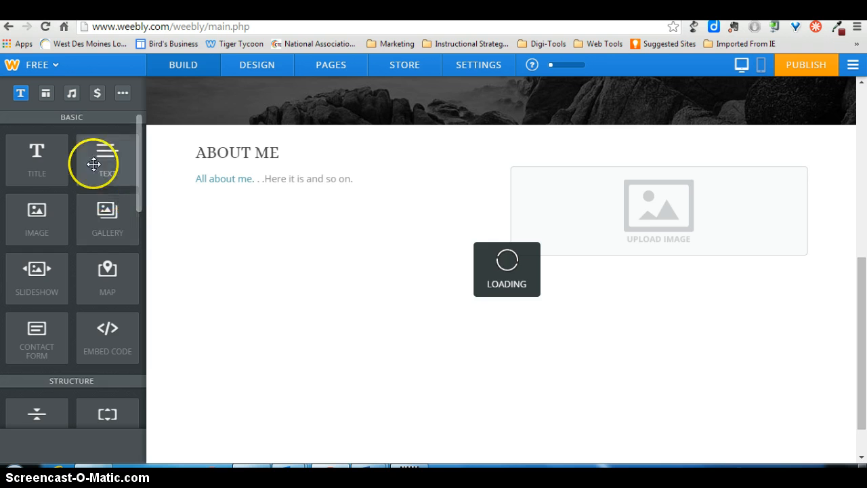
drag(43, 155, 408, 273)
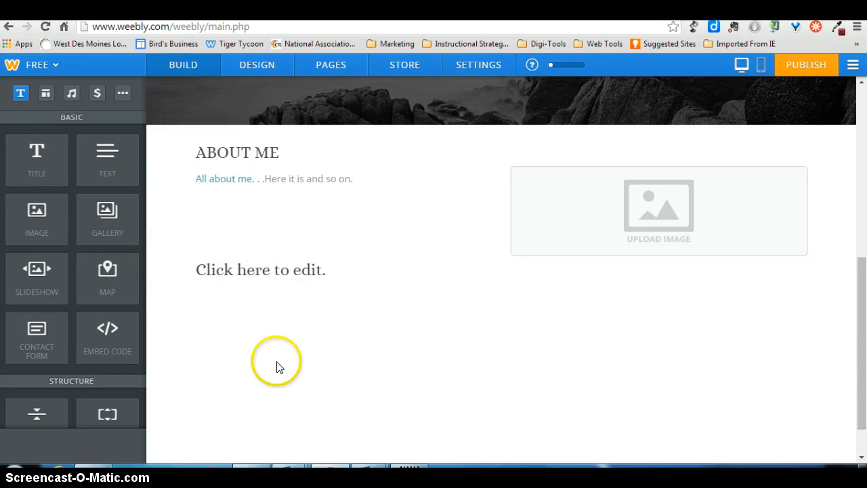
Upload the photo AC_boatride from the computer's Pictures library into the image element beside the text.
click(651, 226)
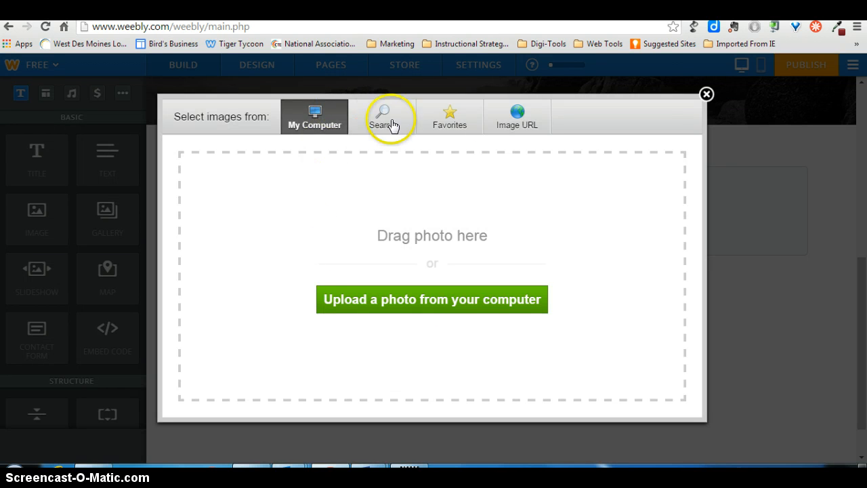
click(376, 299)
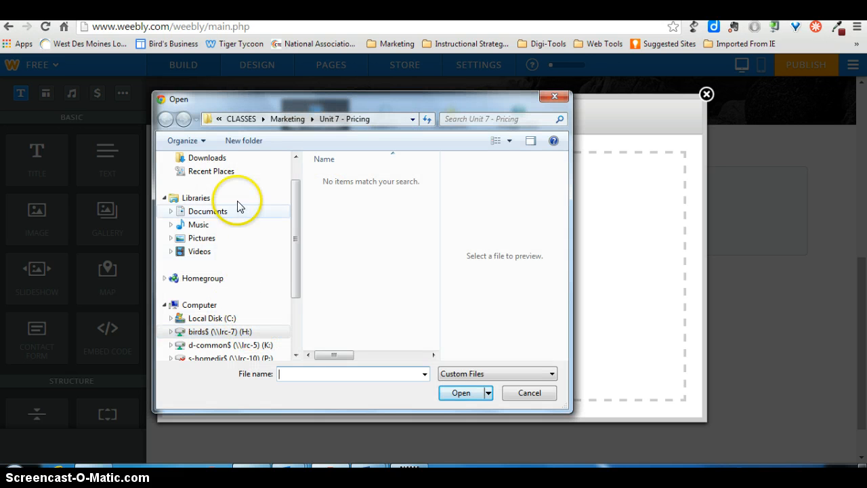
click(224, 242)
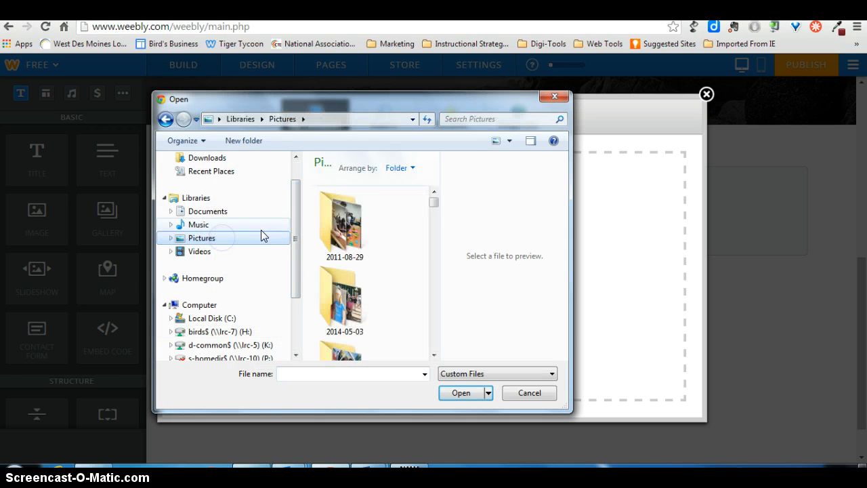
click(434, 338)
click(433, 338)
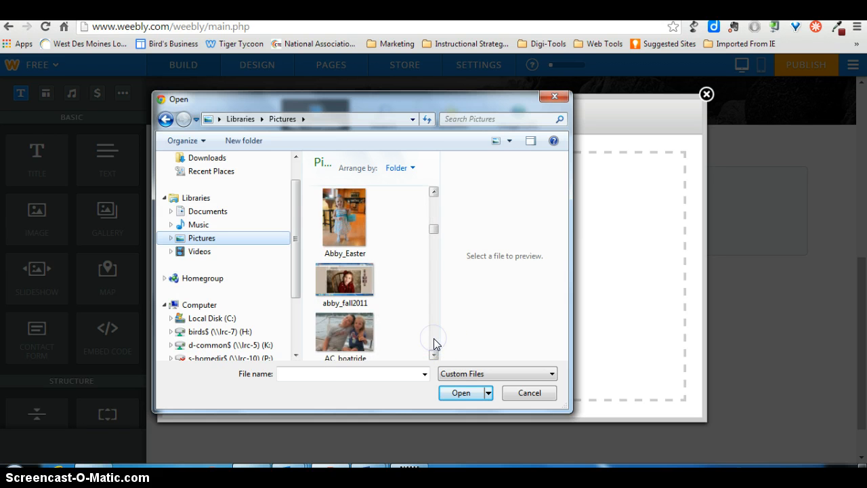
click(433, 338)
click(356, 221)
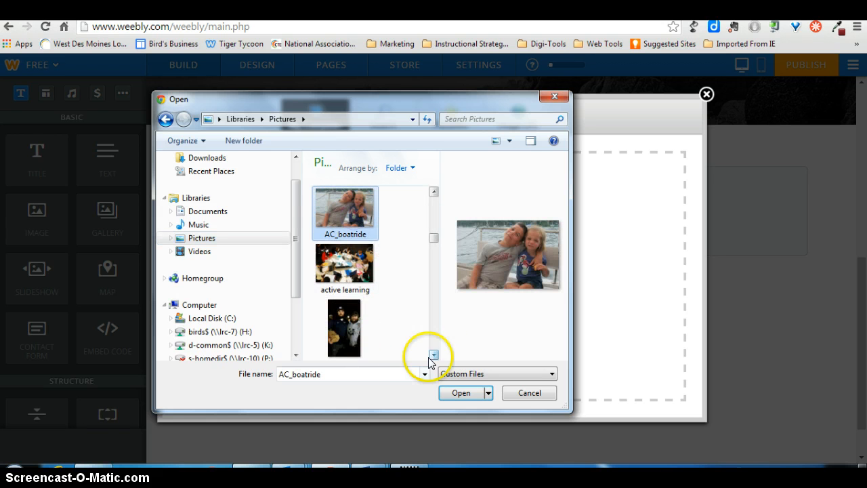
click(468, 400)
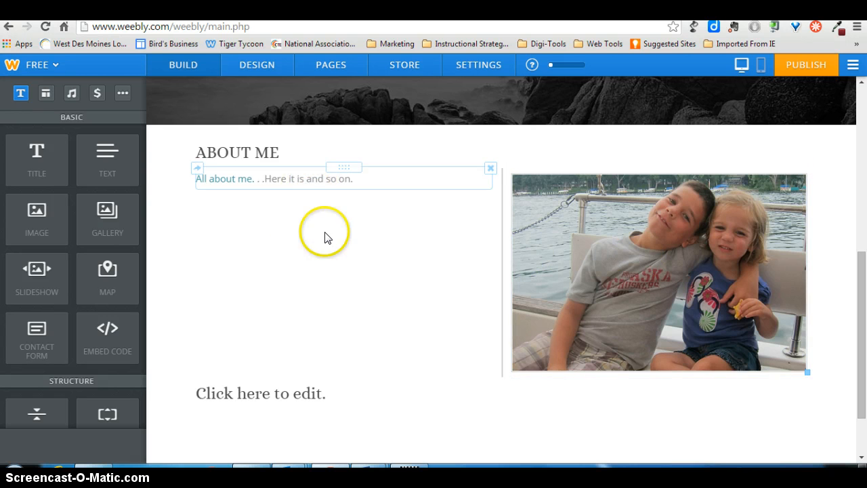
Replace the headline placeholder on the header image with "My Portfolio".
drag(860, 309, 864, 156)
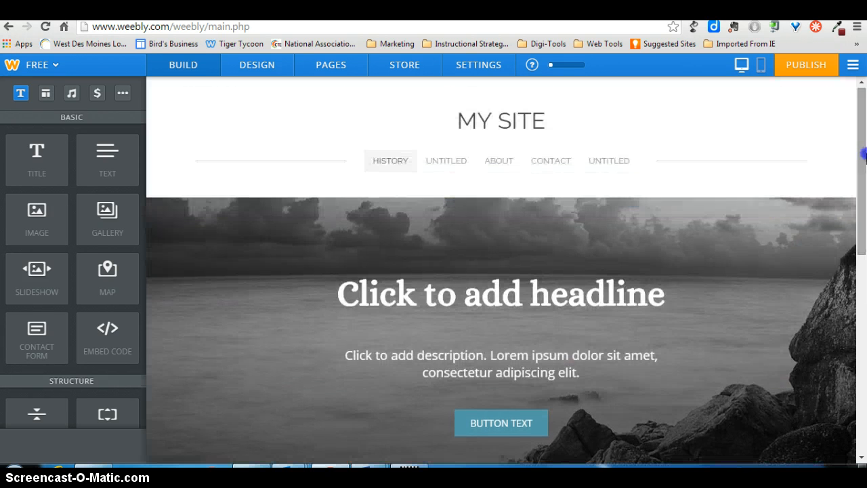
click(459, 299)
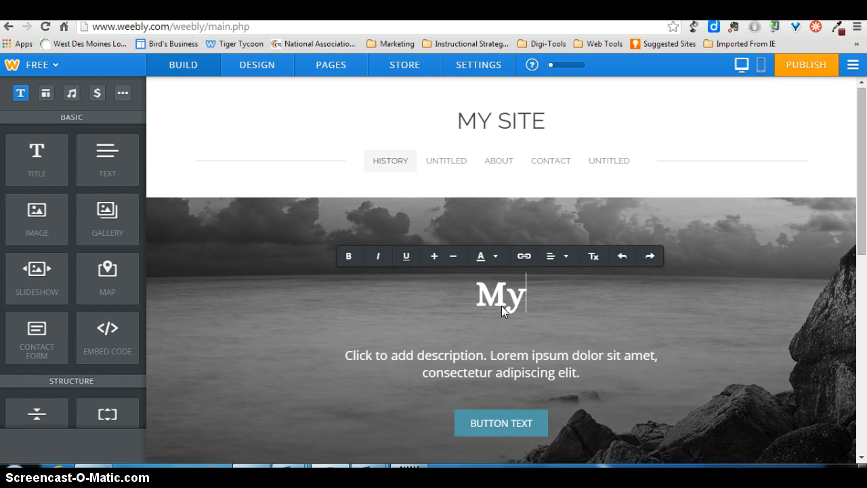
text(M)
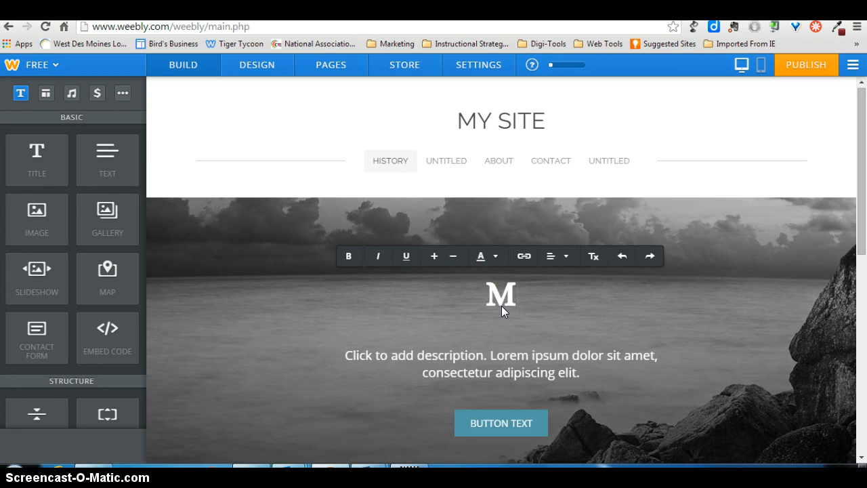
text(y Portfolio)
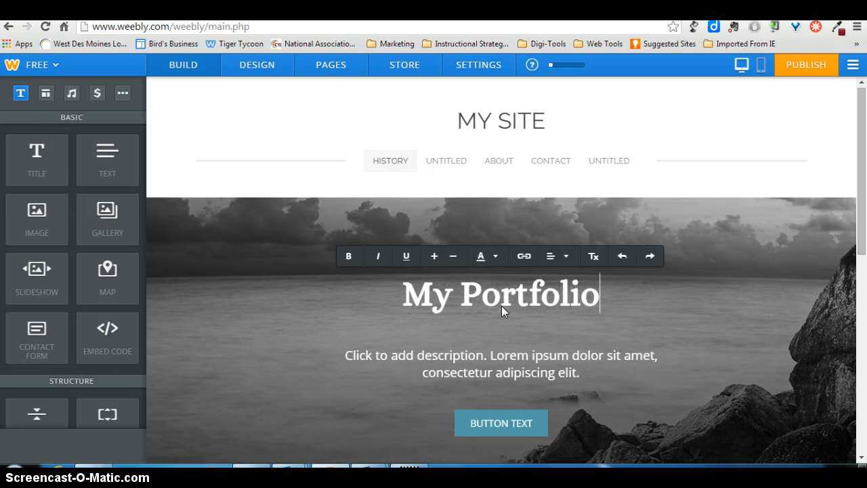
click(462, 369)
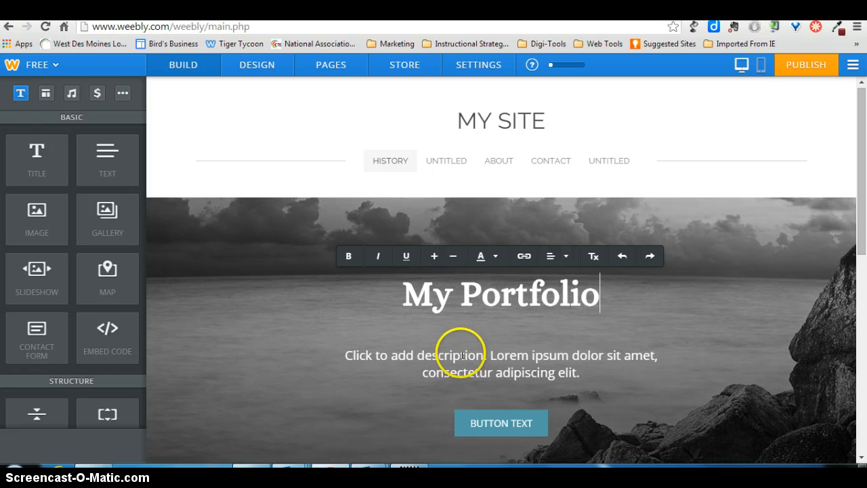
click(458, 350)
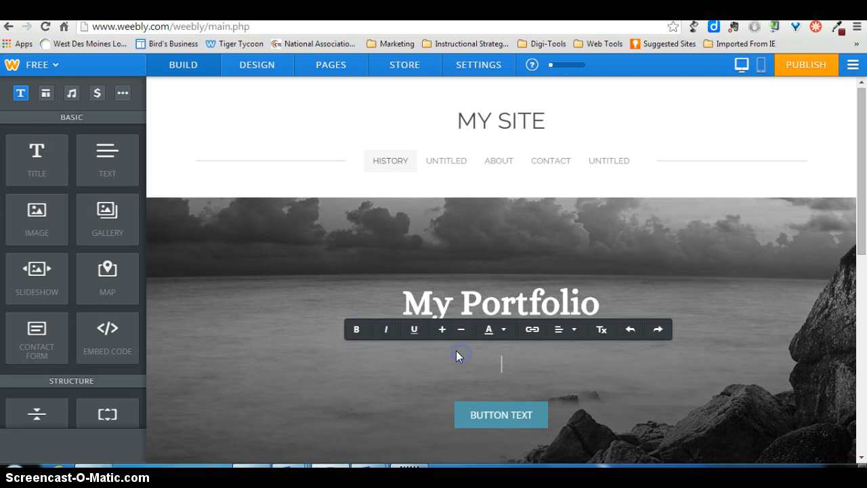
Change the header button's label to "HISTORY OF FASHION".
click(501, 415)
drag(865, 155, 864, 221)
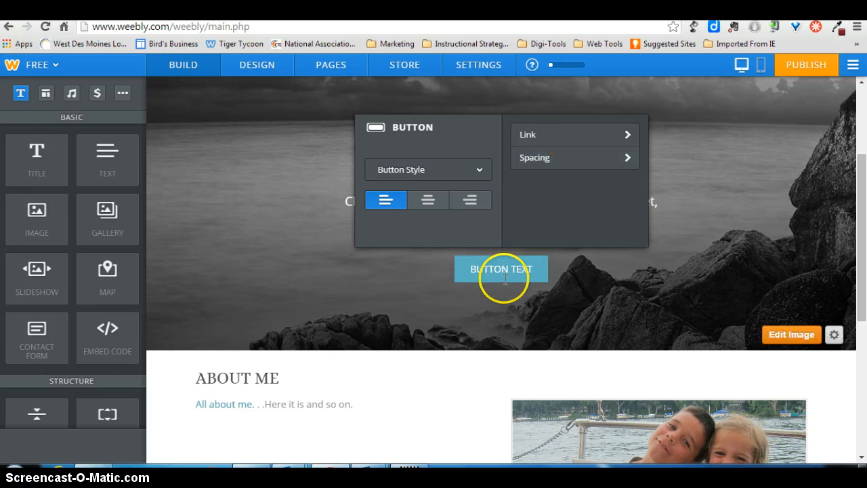
click(536, 265)
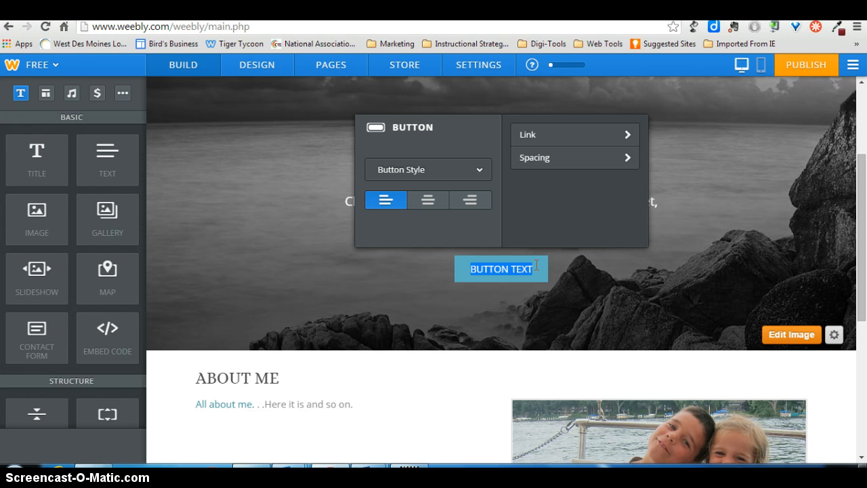
text(HISTORY OF FASHION)
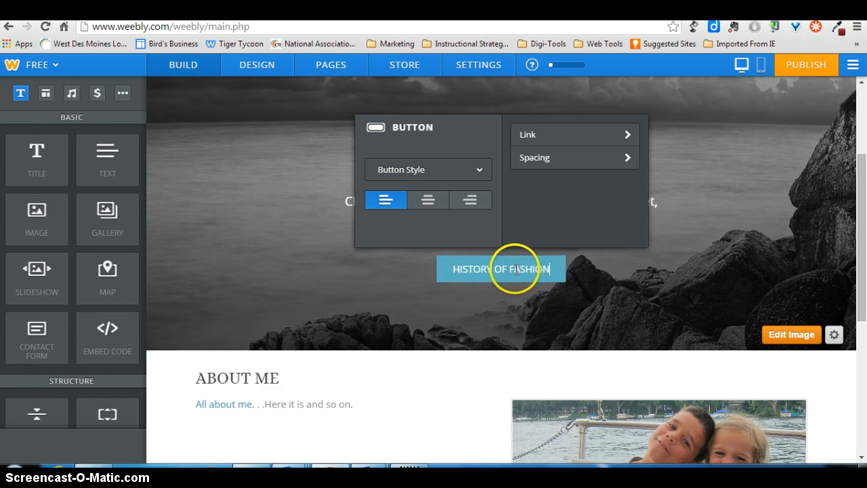
drag(550, 269, 477, 274)
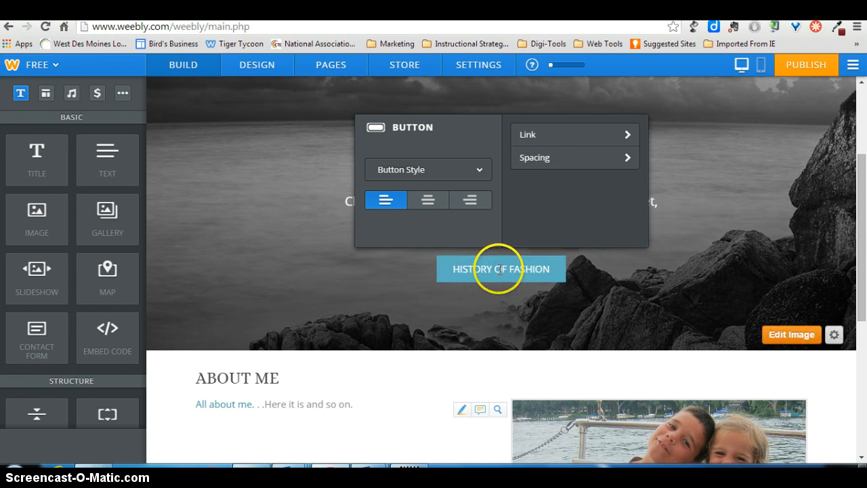
click(505, 270)
Look at the link destinations available for the header button, and close the link dialog without saving.
click(543, 139)
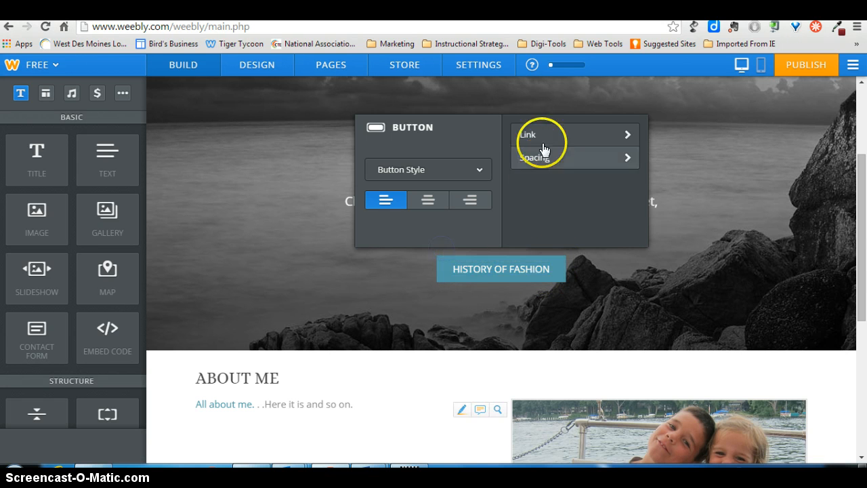
click(350, 192)
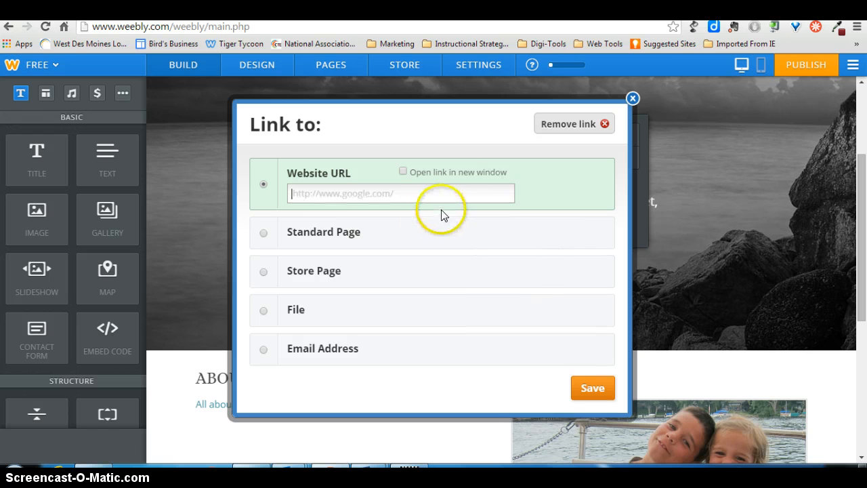
click(632, 99)
drag(865, 200, 864, 128)
mouse_move(865, 173)
mouse_down()
mouse_move(856, 237)
mouse_move(864, 161)
mouse_up()
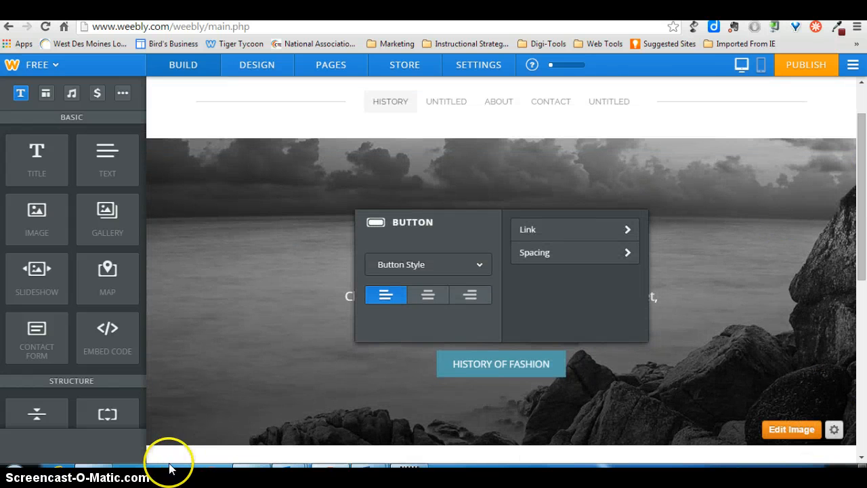